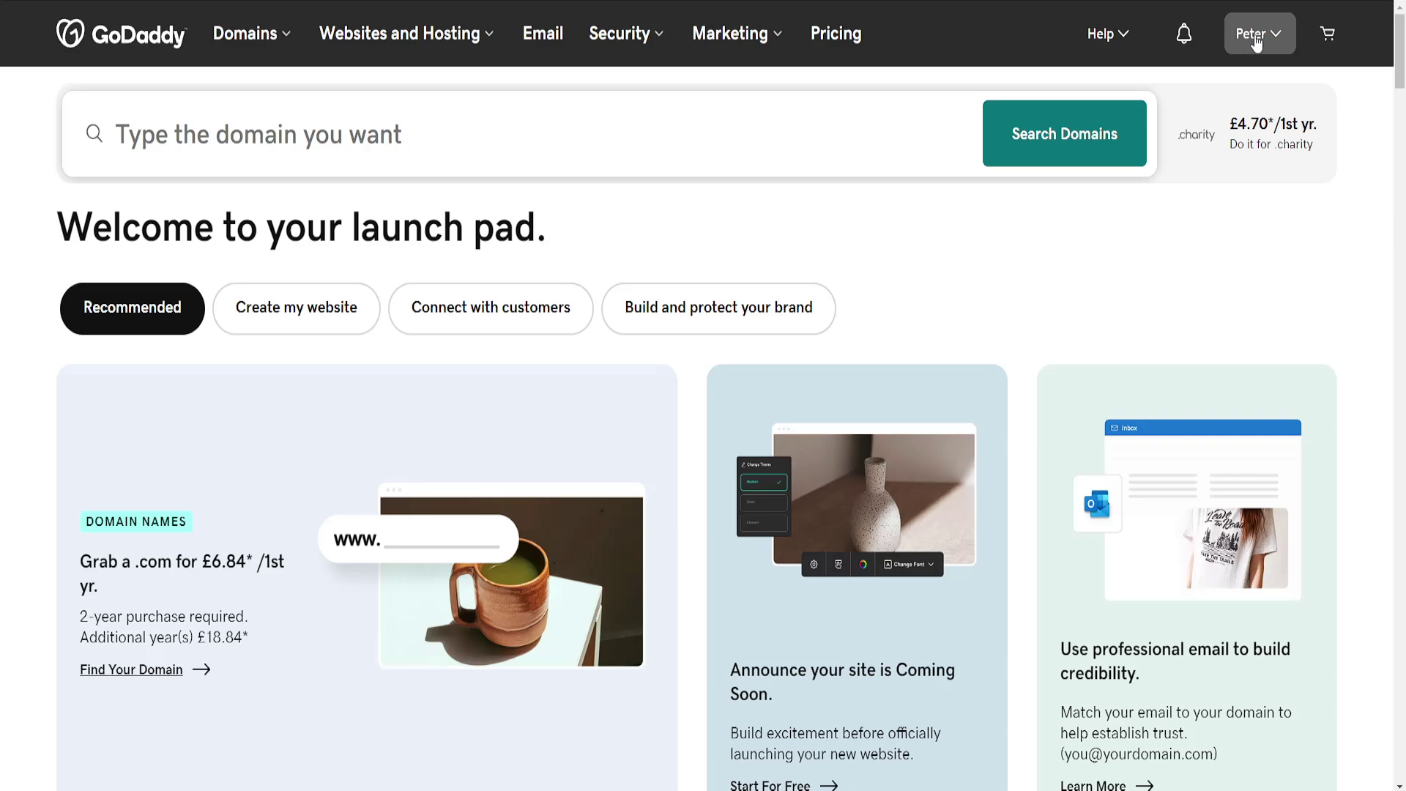
- Open the Peter account dropdown from the GoDaddy launch pad
{"action": "left_click", "coordinate": [1256, 41]}
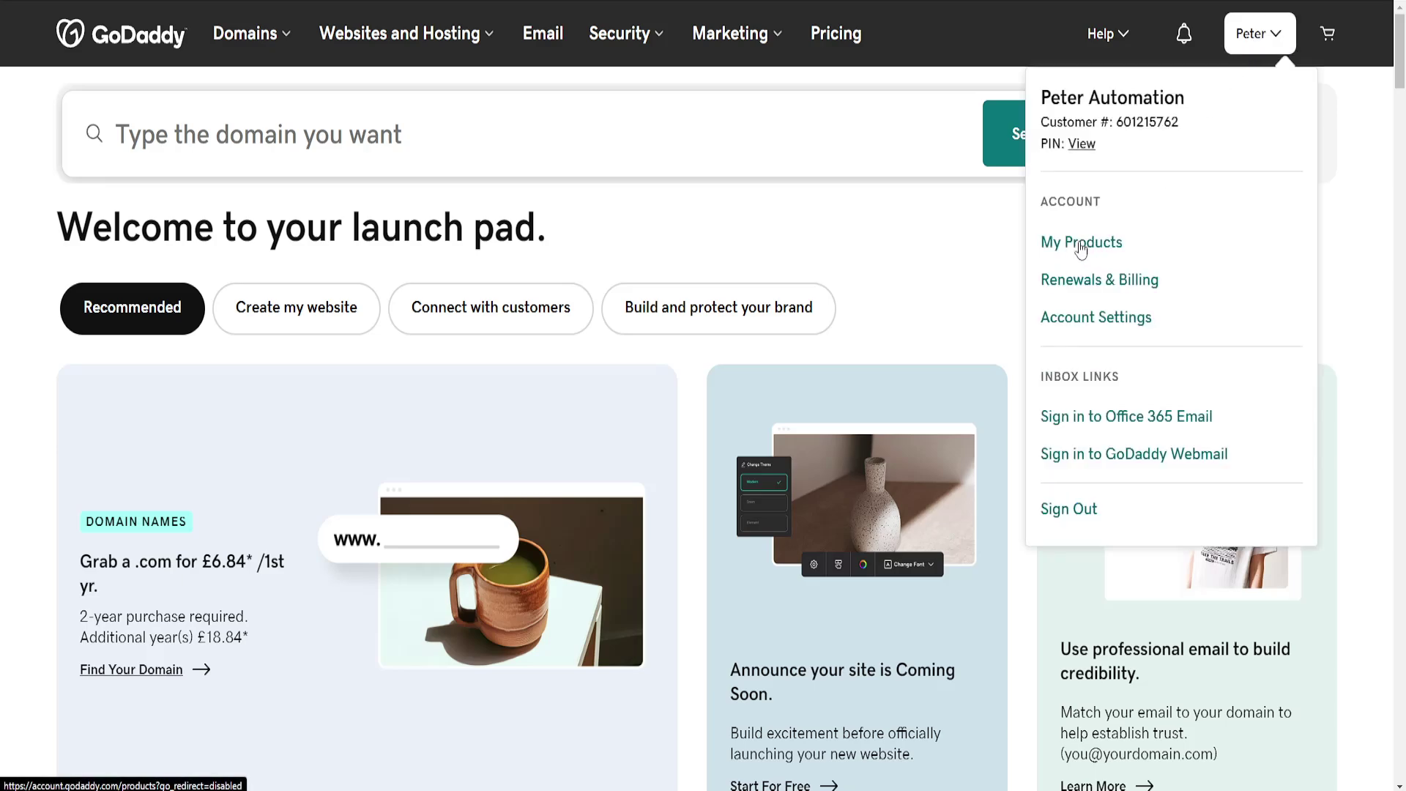
- Go to My Products and expand Websites + Marketing to show the Ecommerce trial and free sites
{"action": "left_click", "coordinate": [1080, 248]}
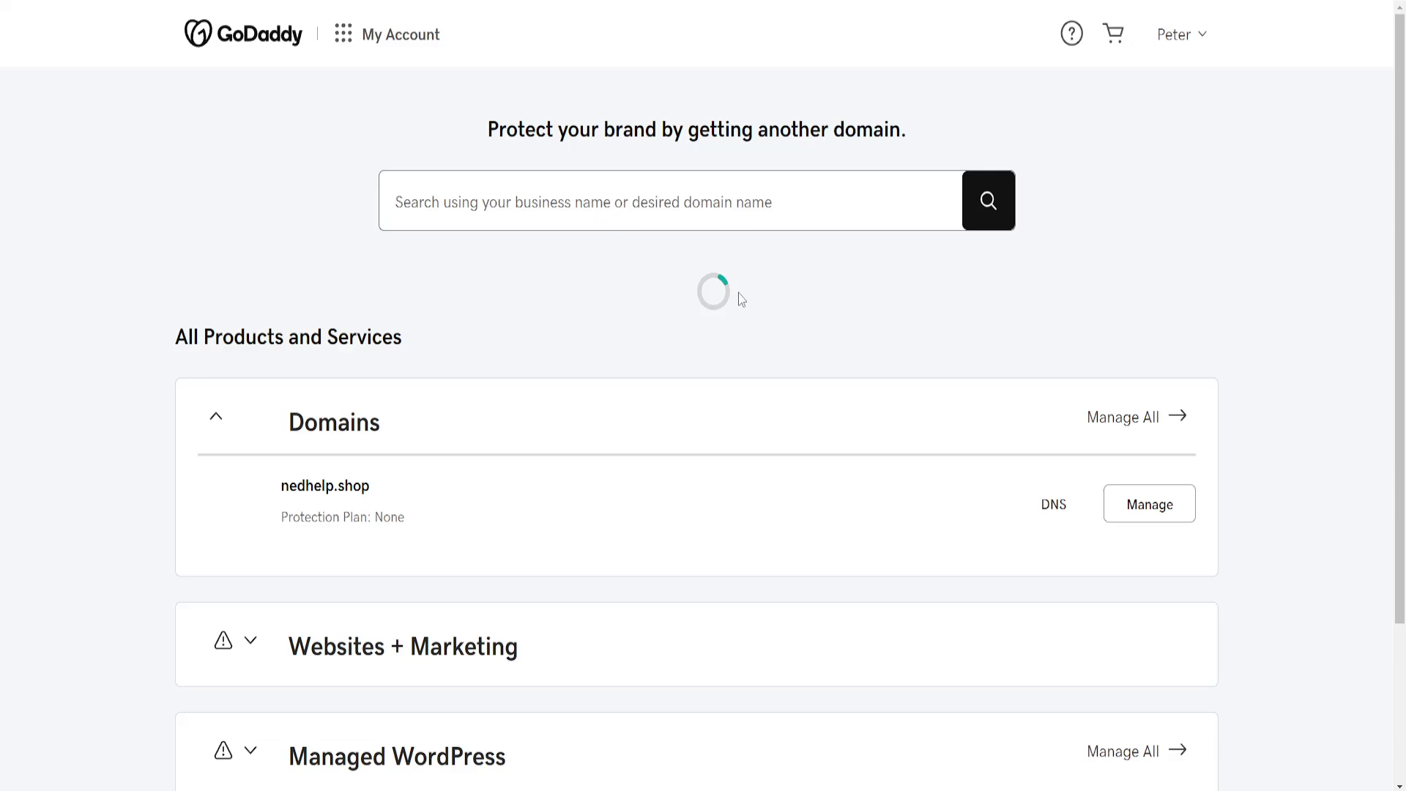
{"action": "scroll", "coordinate": [725, 274], "scroll_direction": "down", "scroll_amount": 2}
{"action": "scroll", "coordinate": [726, 274], "scroll_direction": "down", "scroll_amount": 1}
{"action": "scroll", "coordinate": [311, 449], "scroll_direction": "down", "scroll_amount": 2}
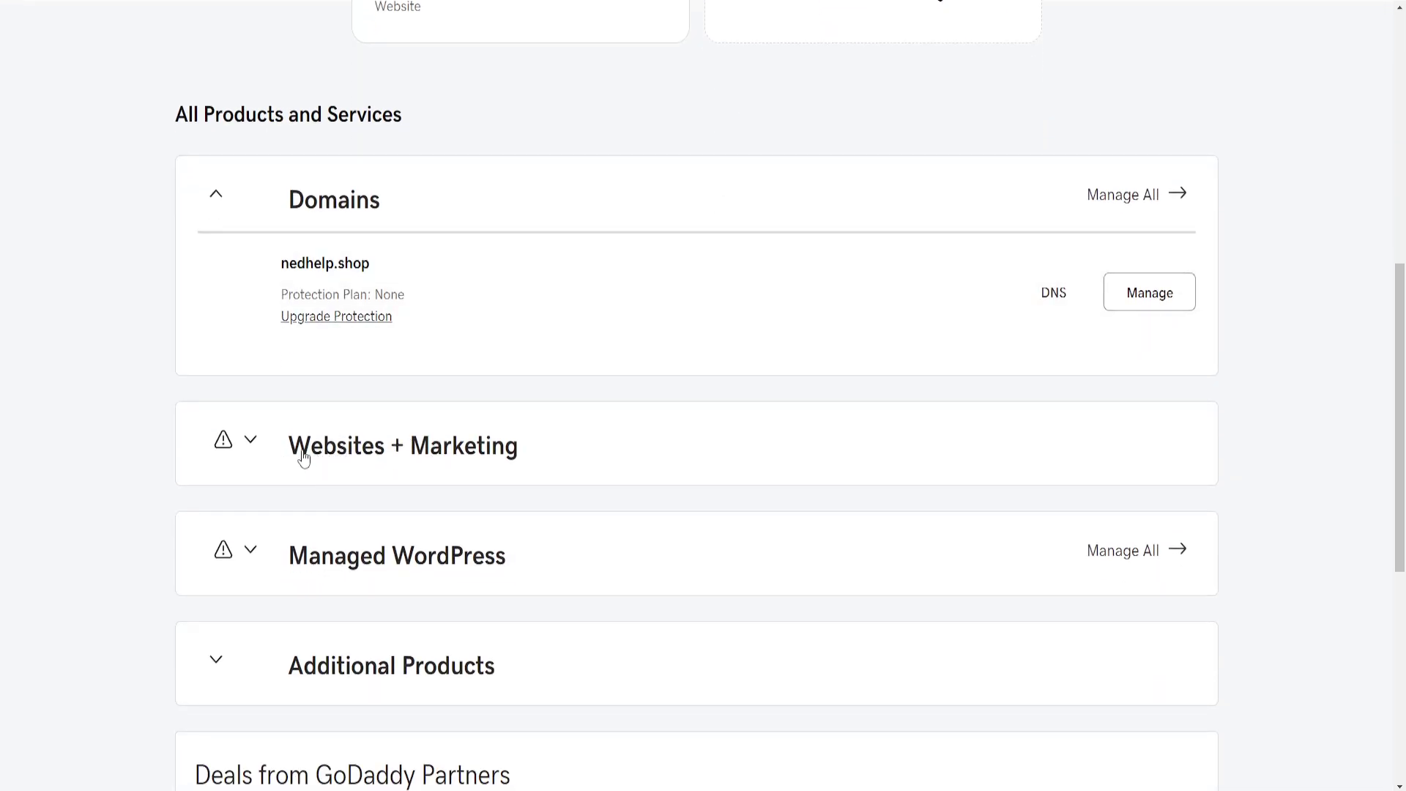
{"action": "left_click", "coordinate": [303, 457]}
{"action": "scroll", "coordinate": [464, 326], "scroll_direction": "down", "scroll_amount": 2}
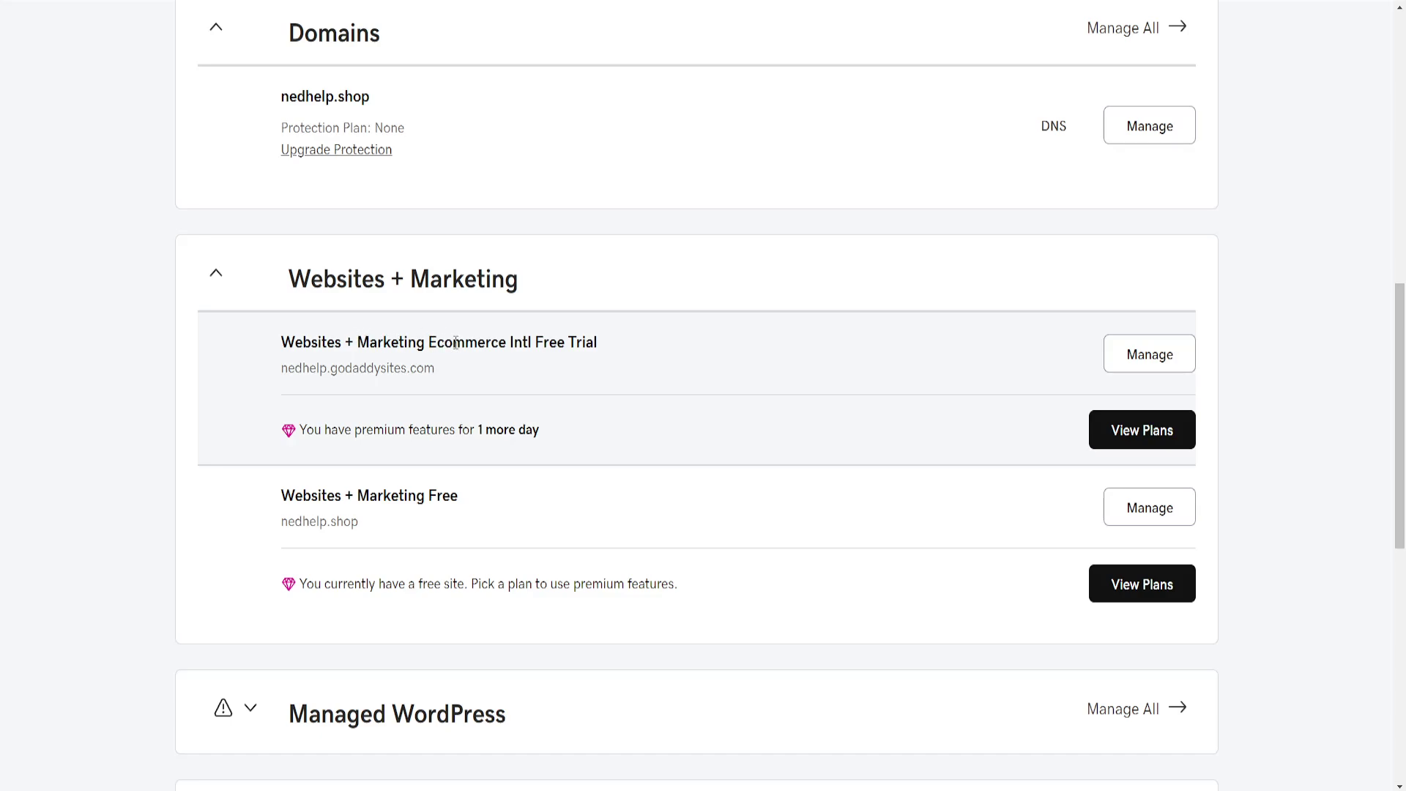
{"action": "left_click_drag", "start_coordinate": [429, 343], "coordinate": [503, 339]}
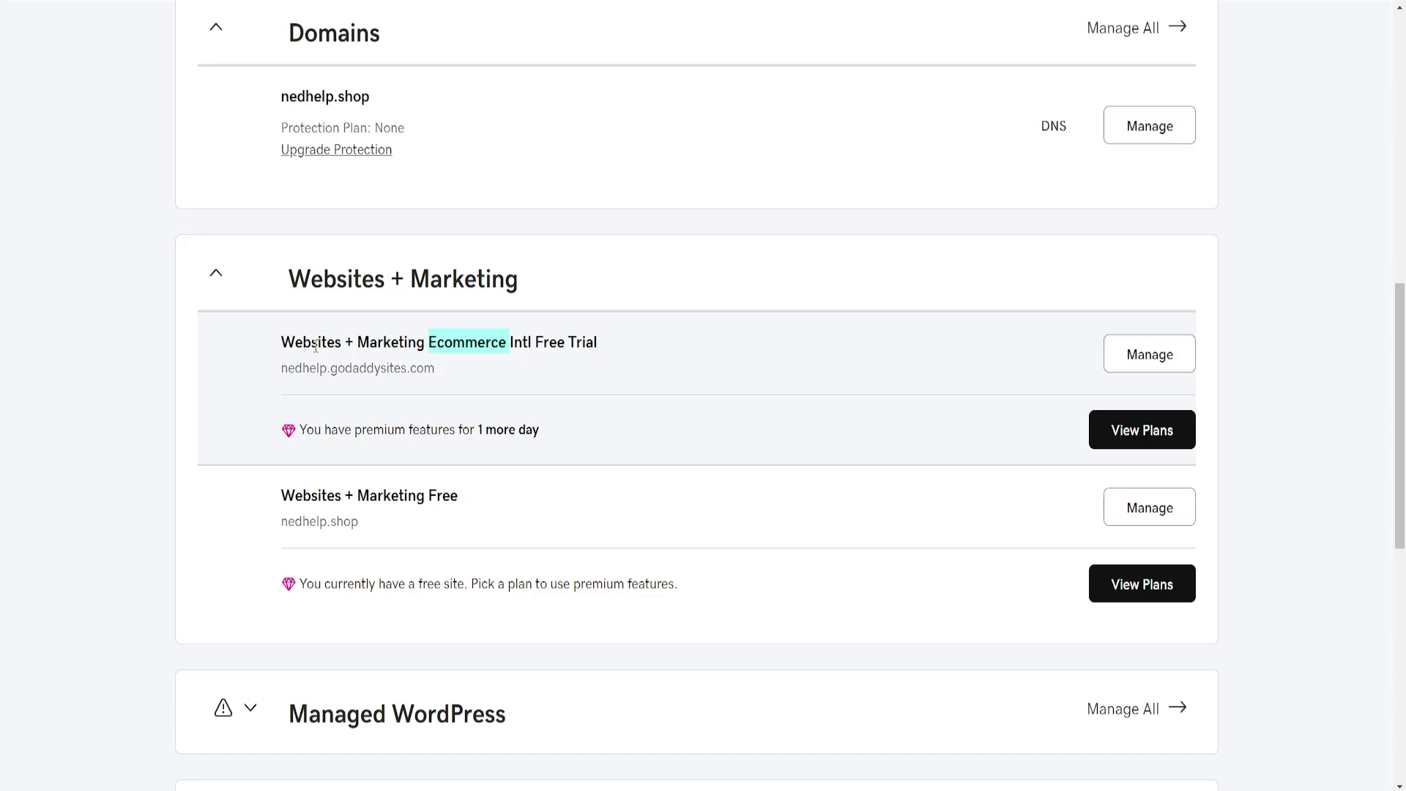
- Manage the Ecommerce Intl Free Trial site to open its Website dashboard
{"action": "left_click", "coordinate": [431, 347]}
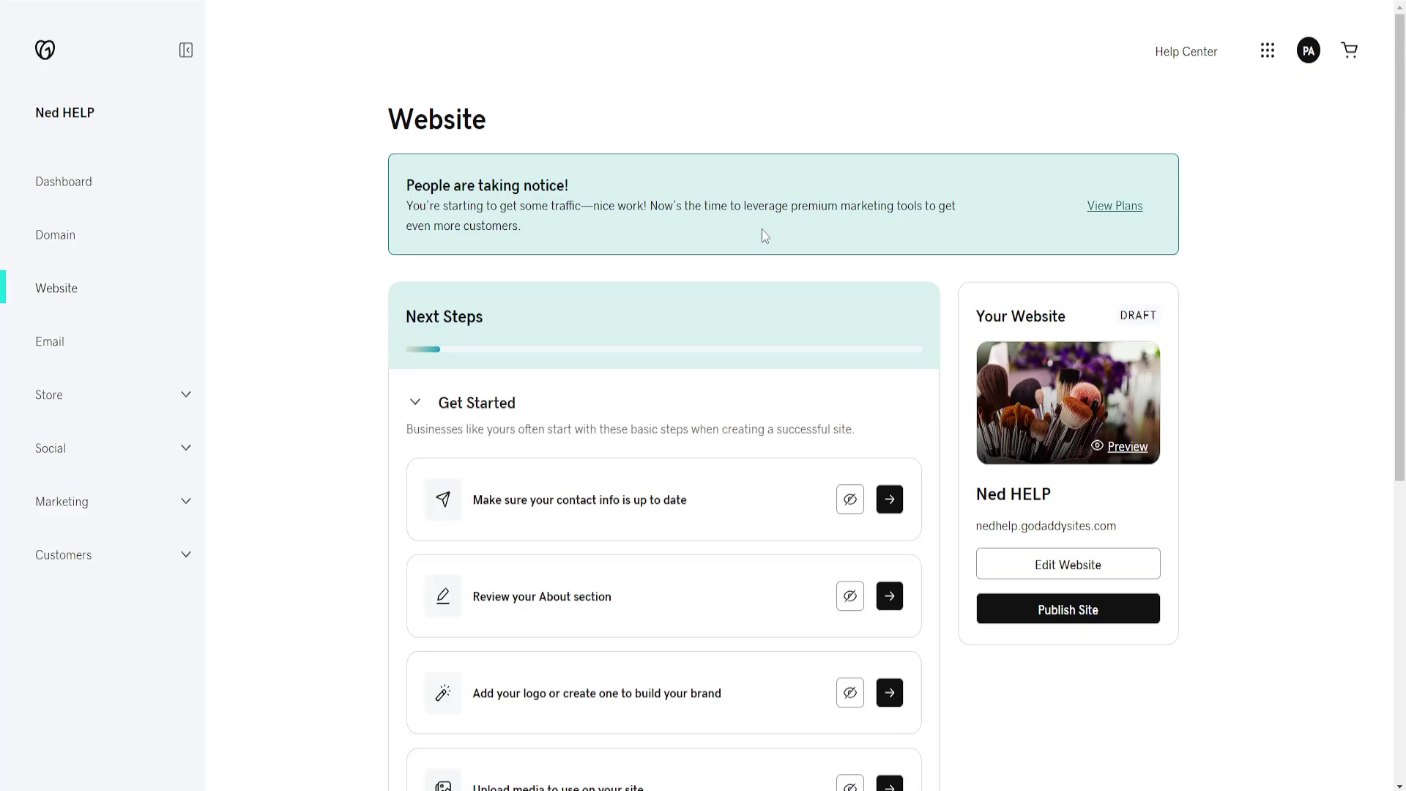
{"action": "scroll", "coordinate": [769, 238], "scroll_direction": "down", "scroll_amount": 1}
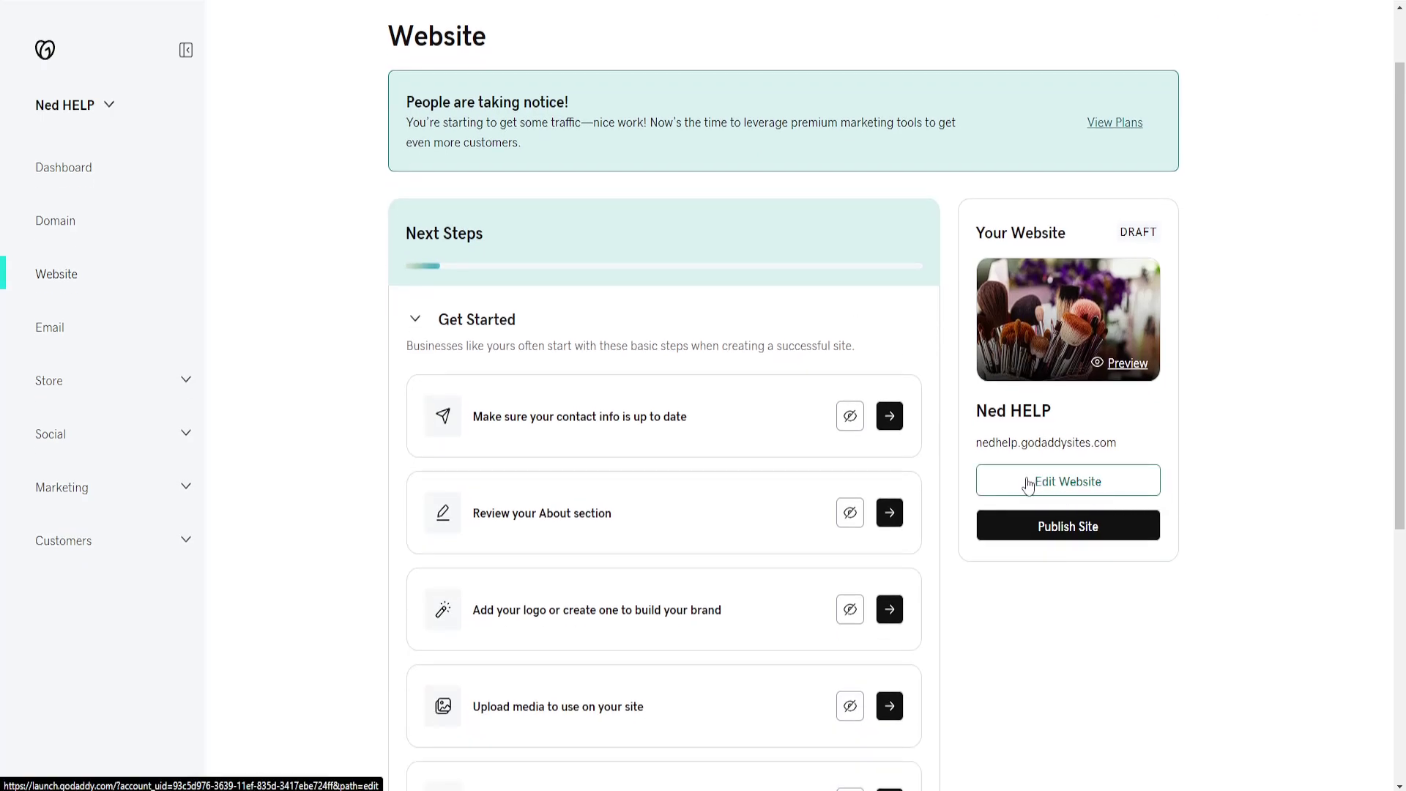
- Open the Ned Help site in the editor and browse the Privacy Policy, Shop and Home pages
{"action": "left_click", "coordinate": [1012, 554]}
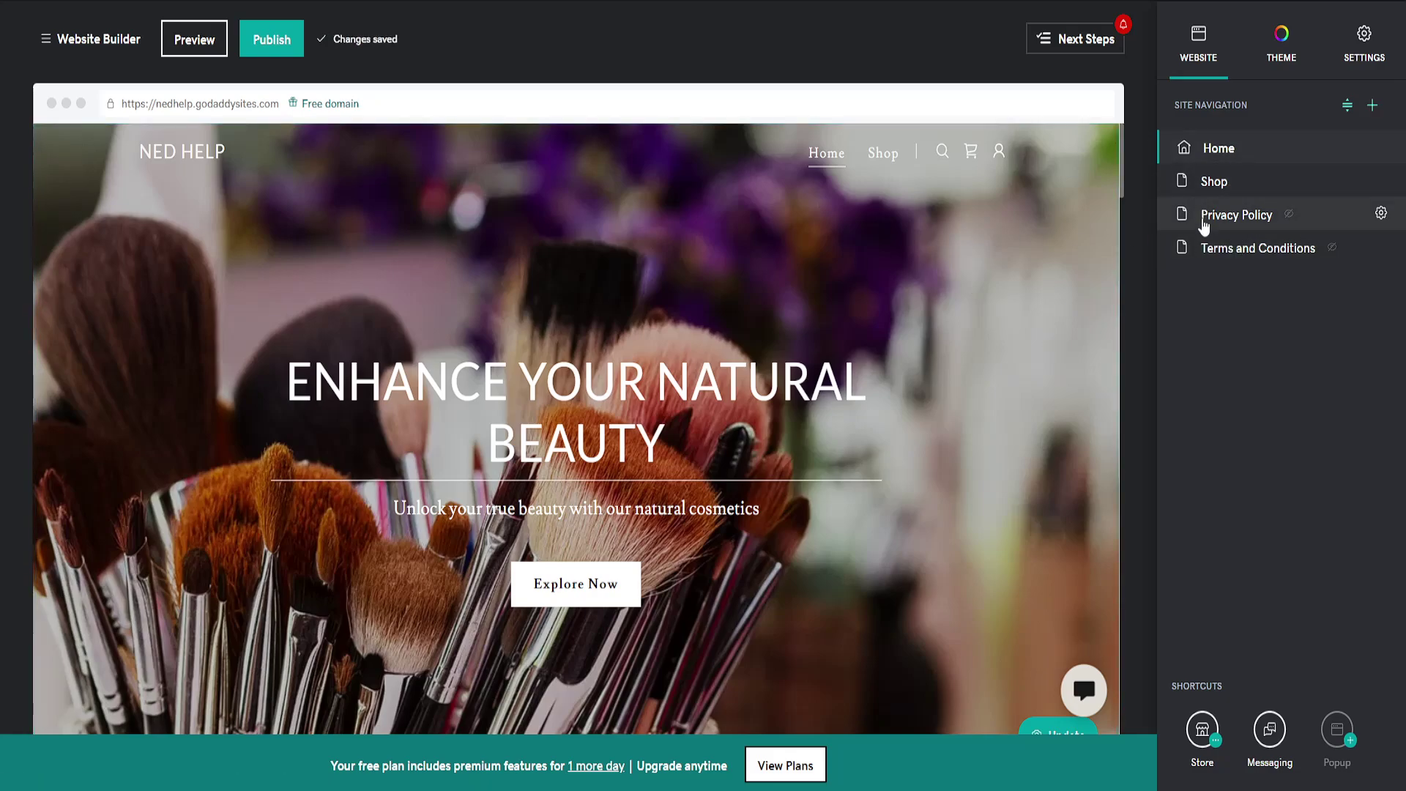
{"action": "left_click", "coordinate": [1203, 218]}
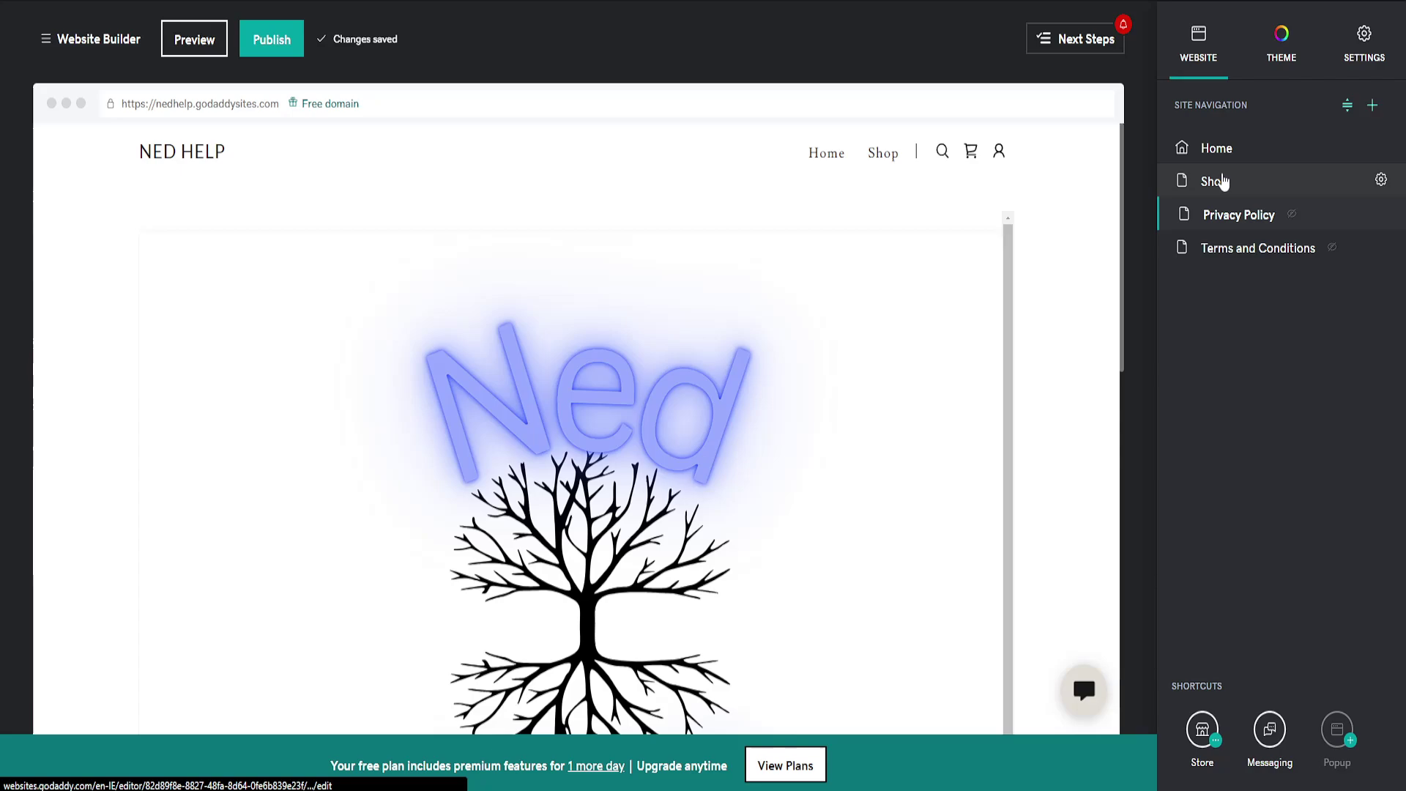
{"action": "left_click", "coordinate": [1223, 187]}
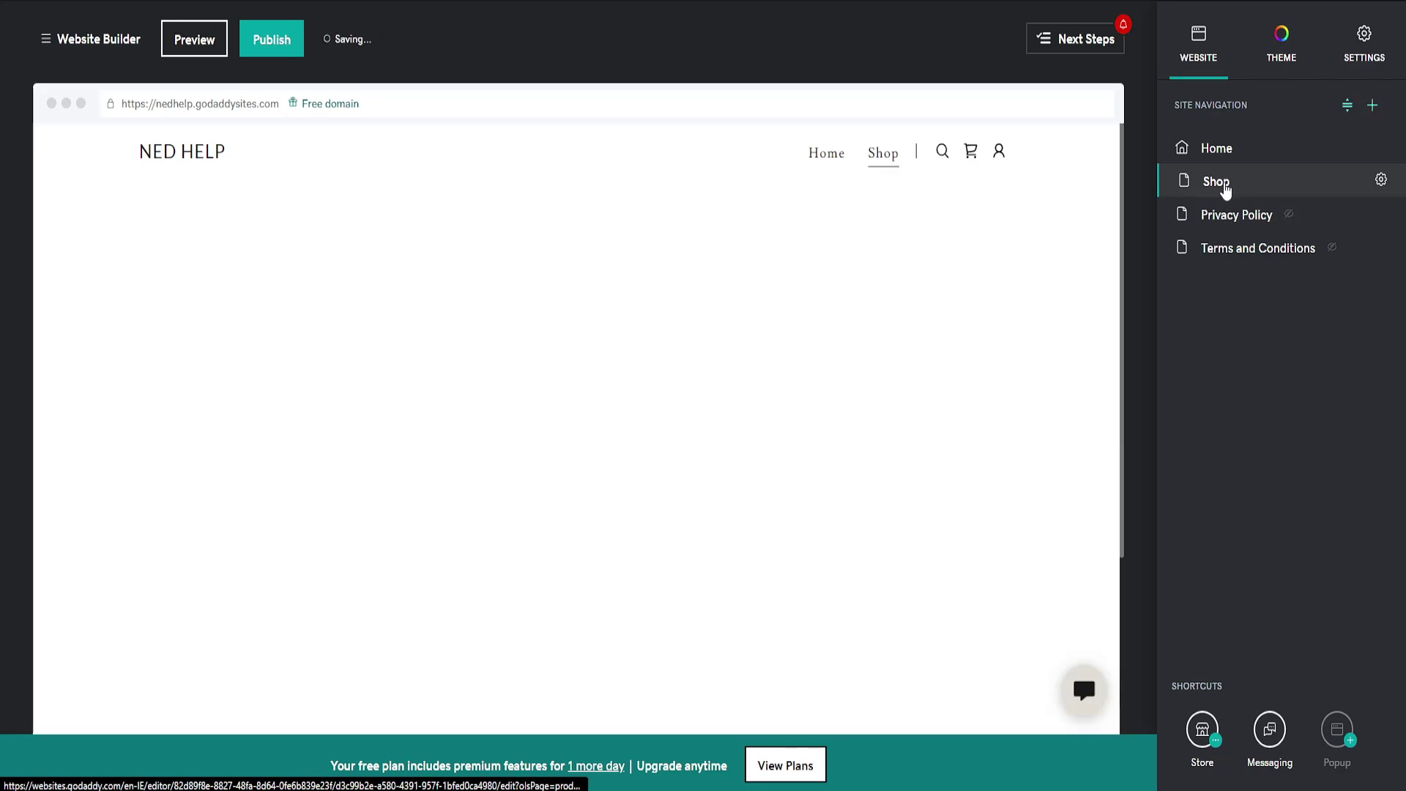
{"action": "left_click", "coordinate": [1226, 158]}
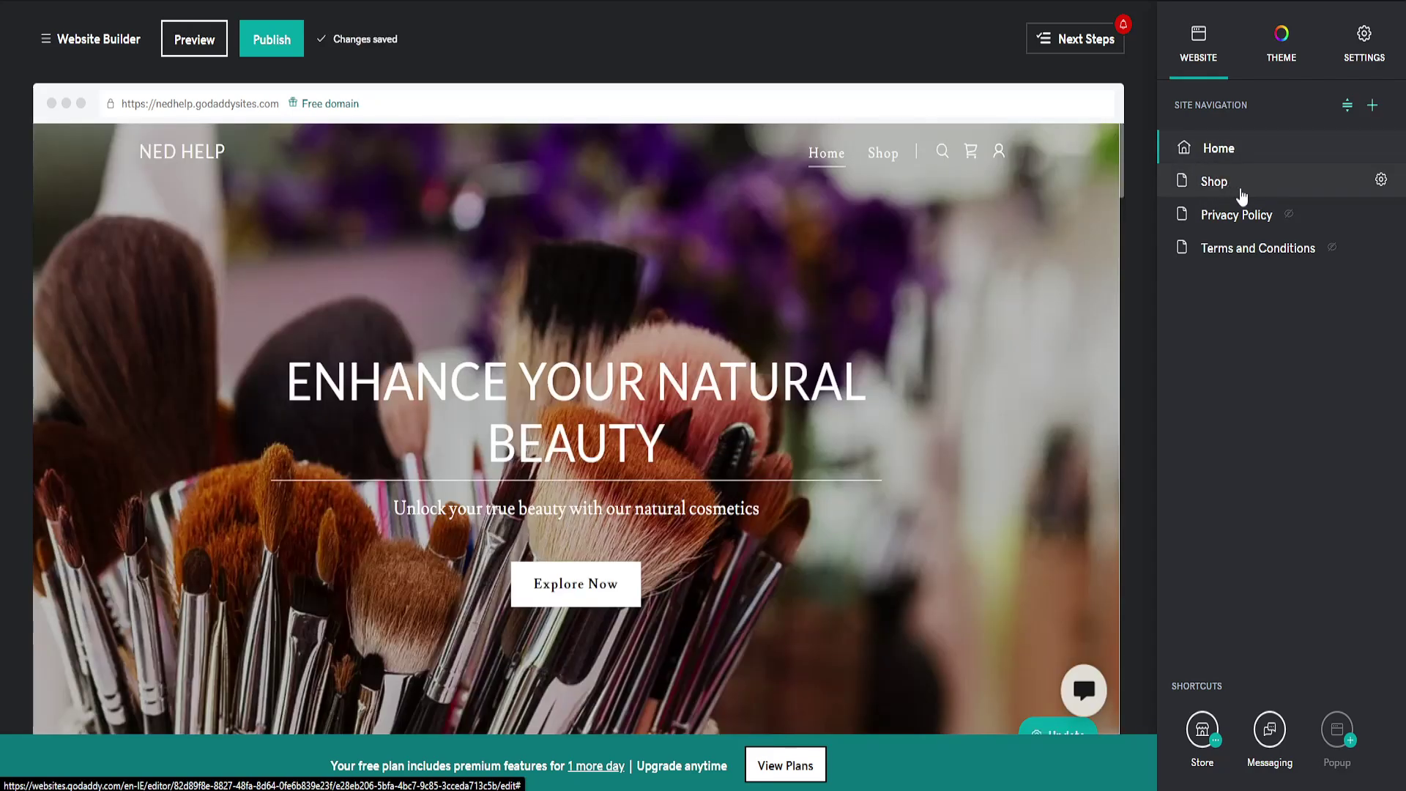
- Delete the Shop page, then check the Privacy Policy and Home page headers
{"action": "left_click", "coordinate": [1381, 180]}
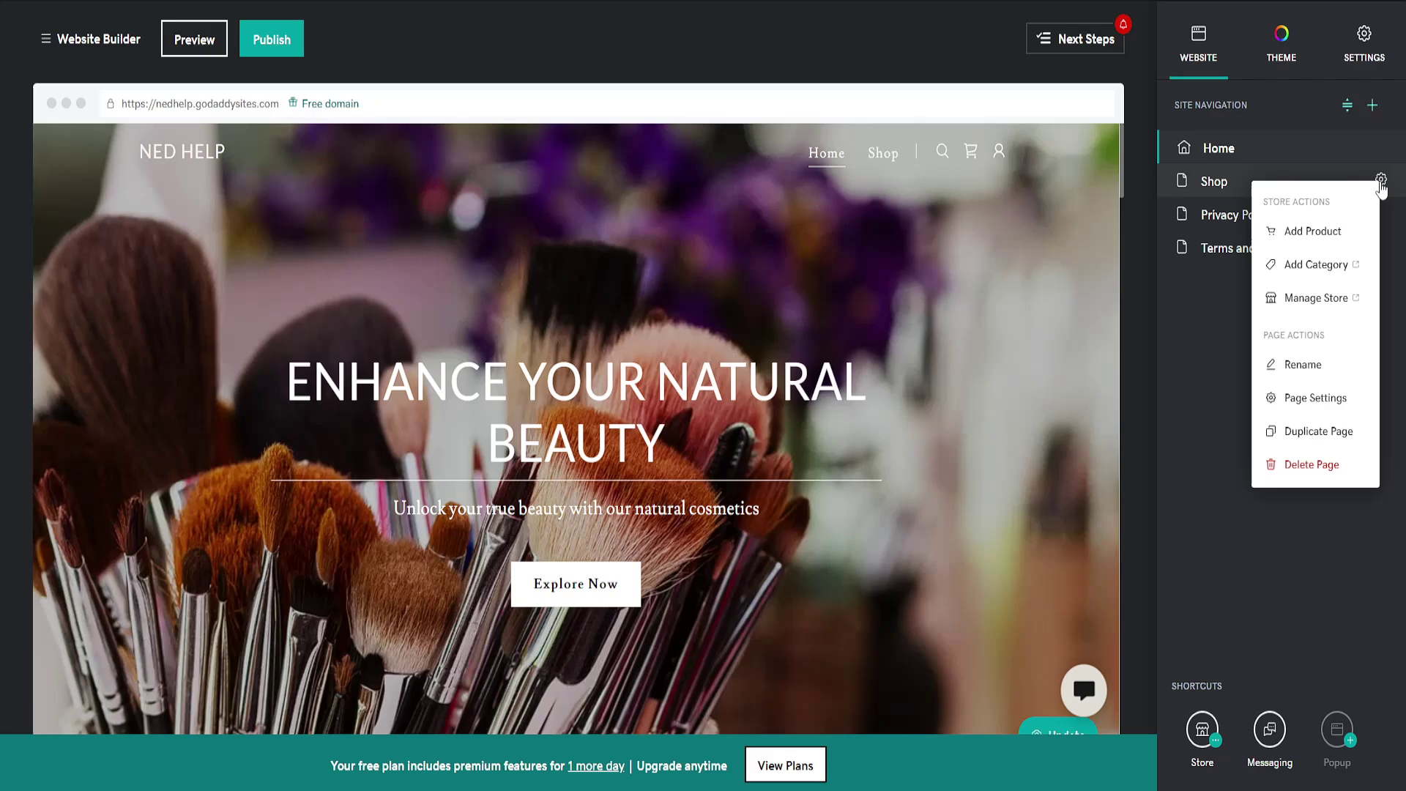
{"action": "left_click", "coordinate": [1307, 464]}
{"action": "left_click", "coordinate": [558, 206]}
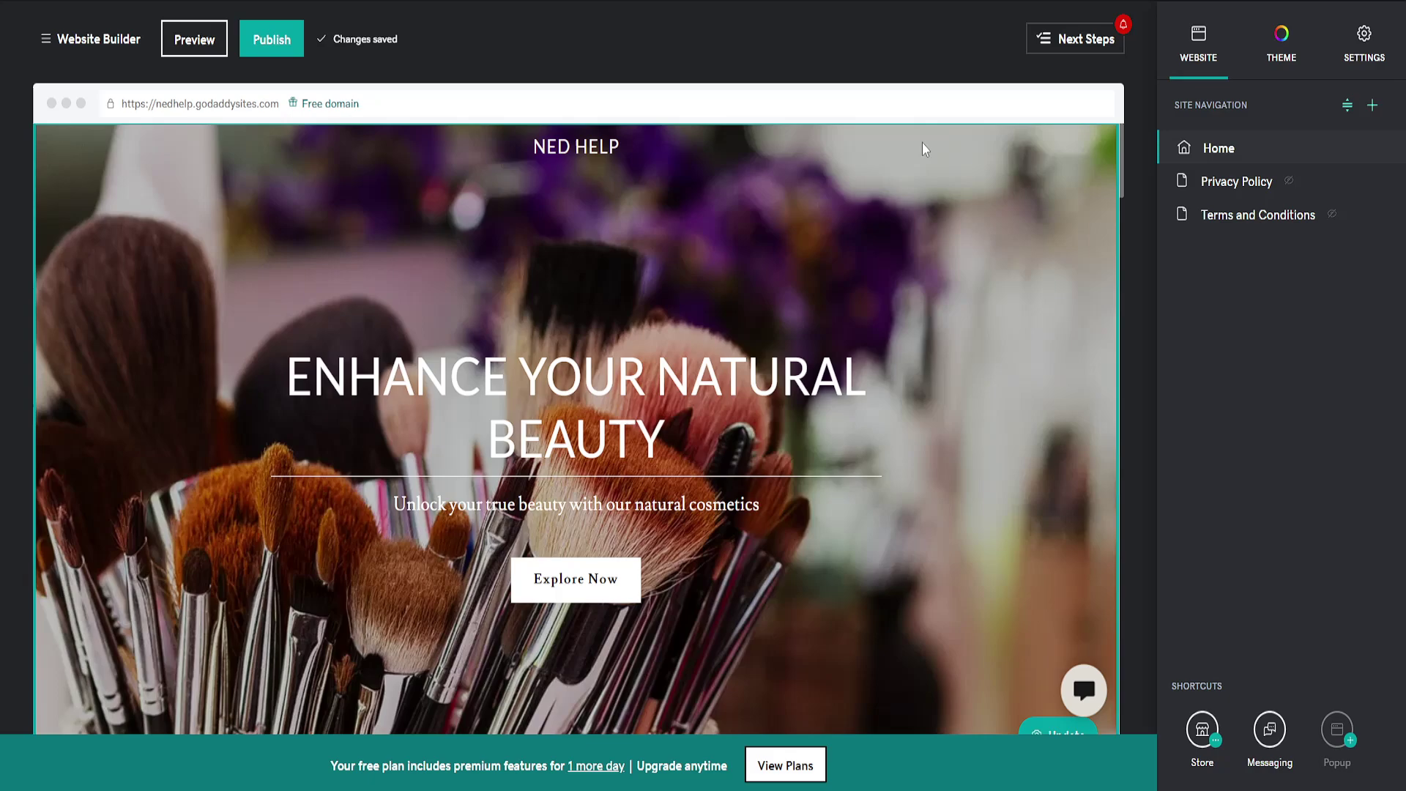
{"action": "left_click", "coordinate": [1307, 185]}
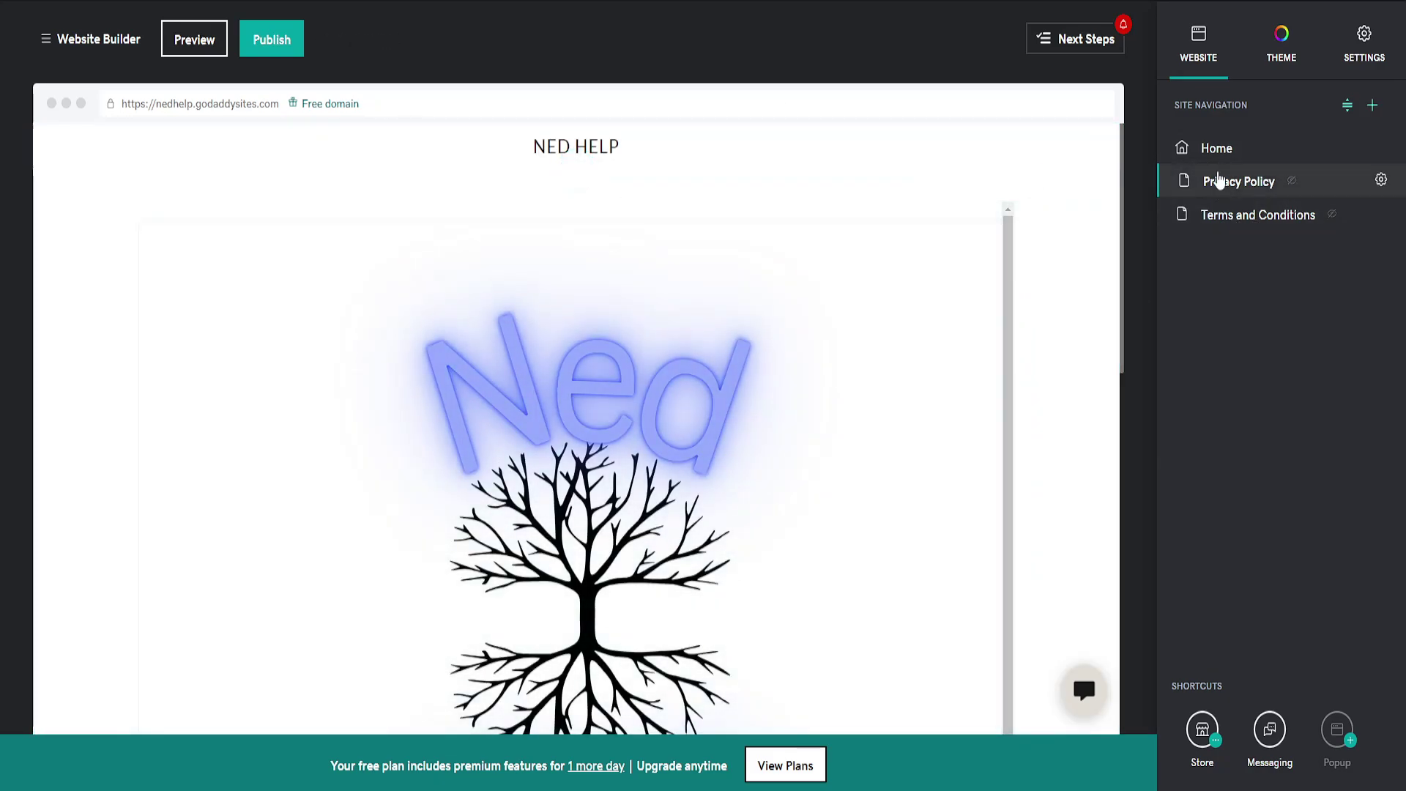
{"action": "left_click", "coordinate": [1217, 148]}
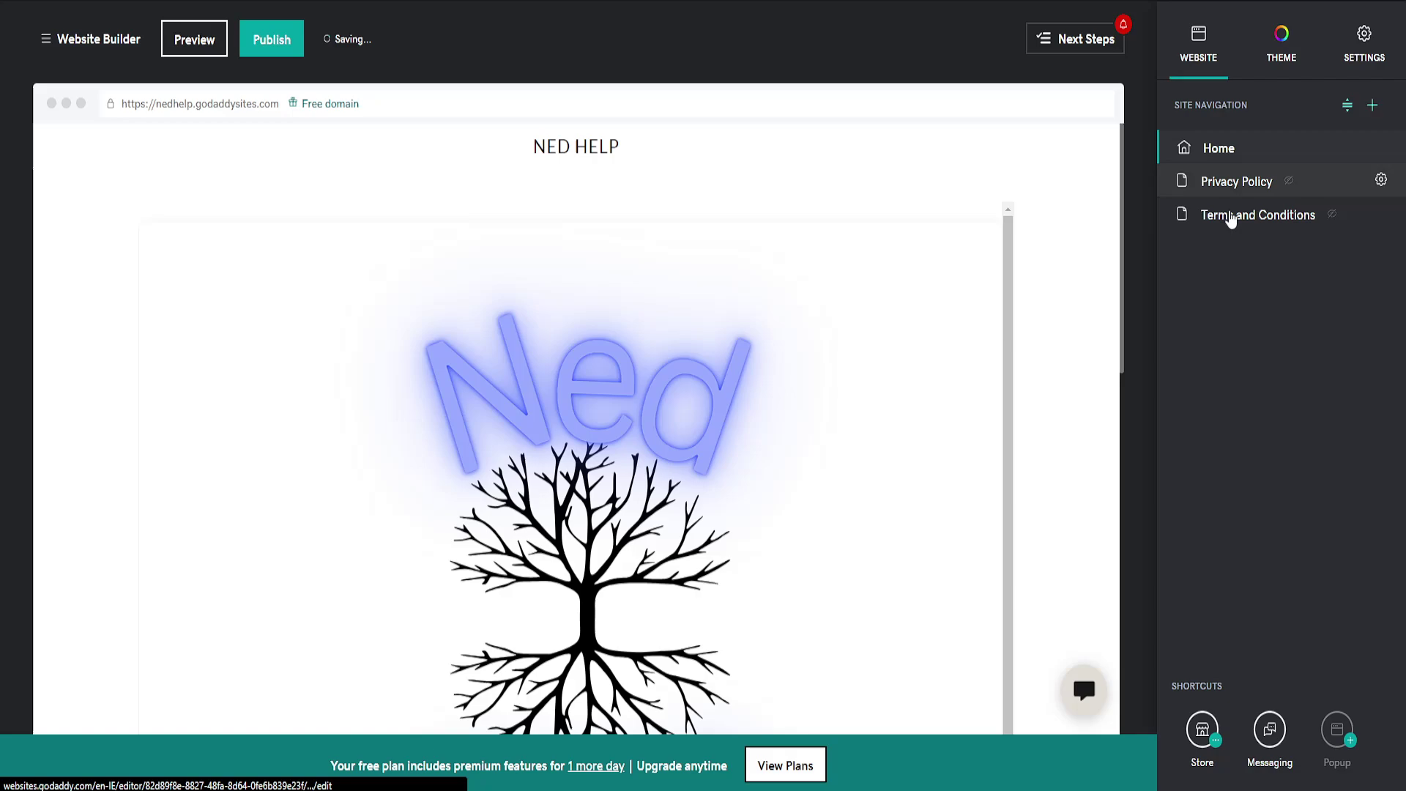